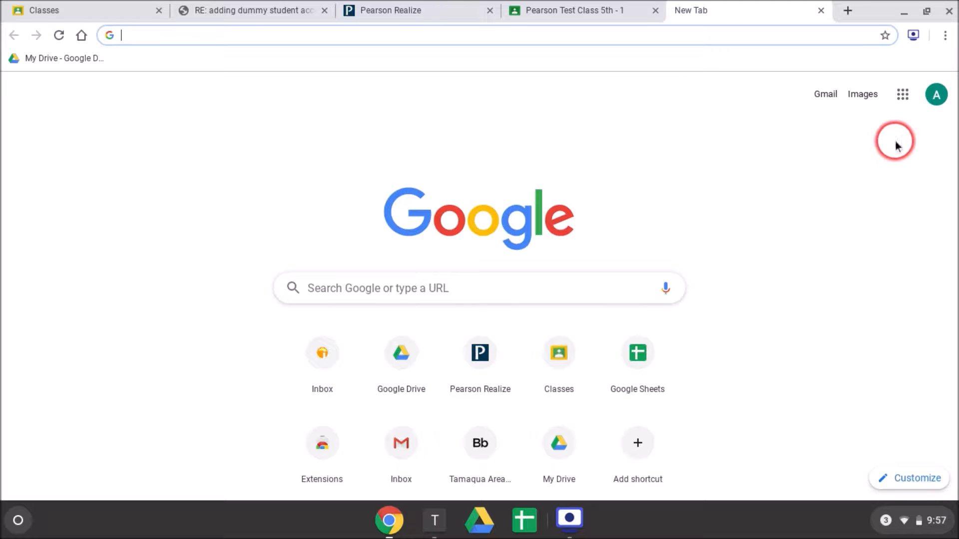
- In Google Classroom, create a class named Pearson Test Class with section 1 and subject Reading
click(903, 95)
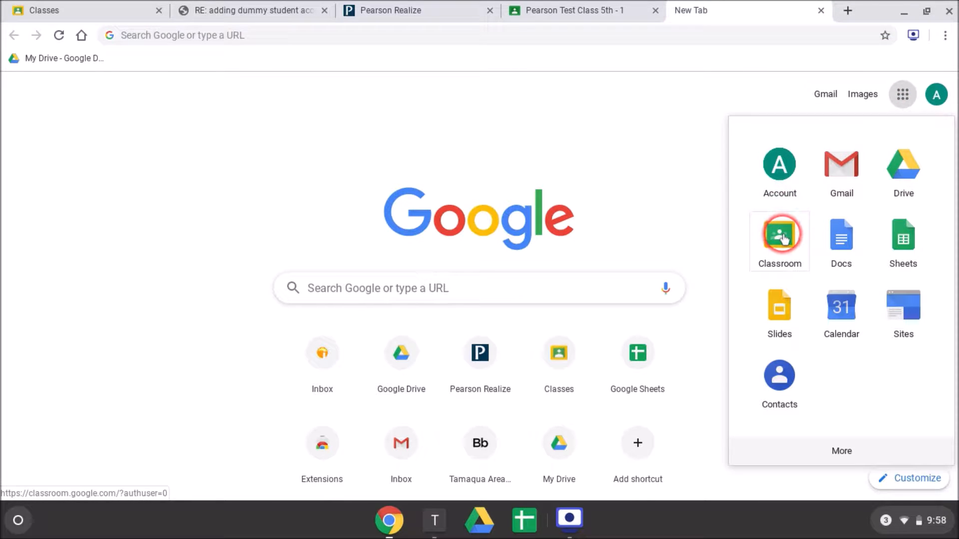
click(782, 238)
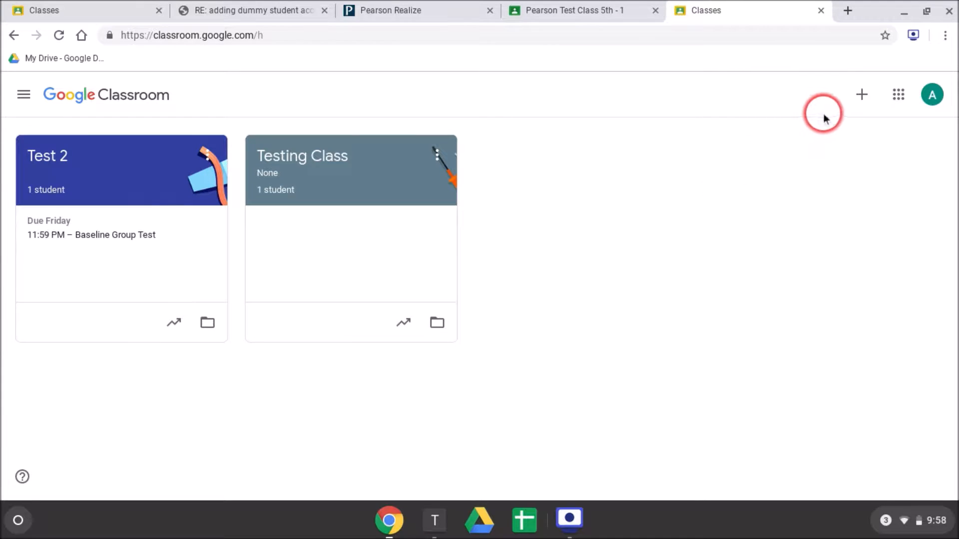
click(862, 98)
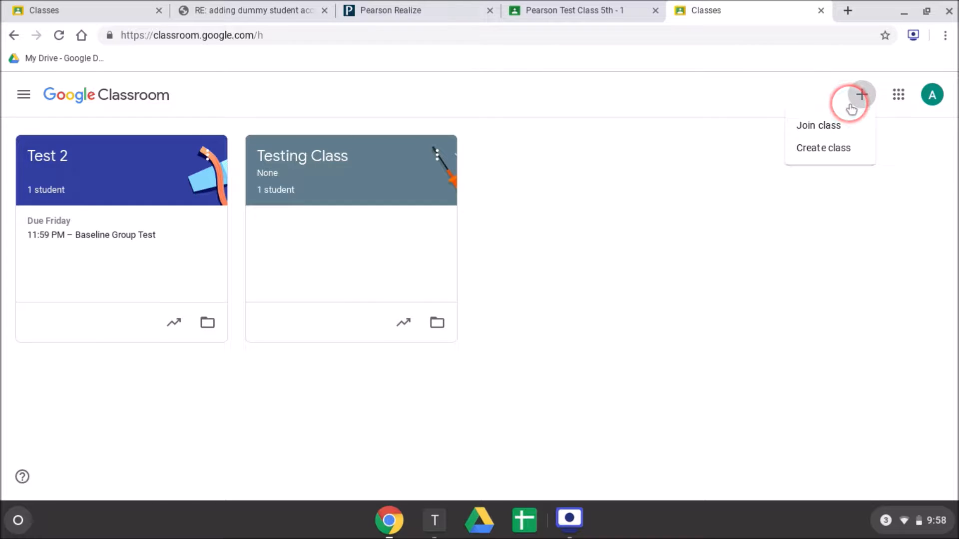
click(813, 150)
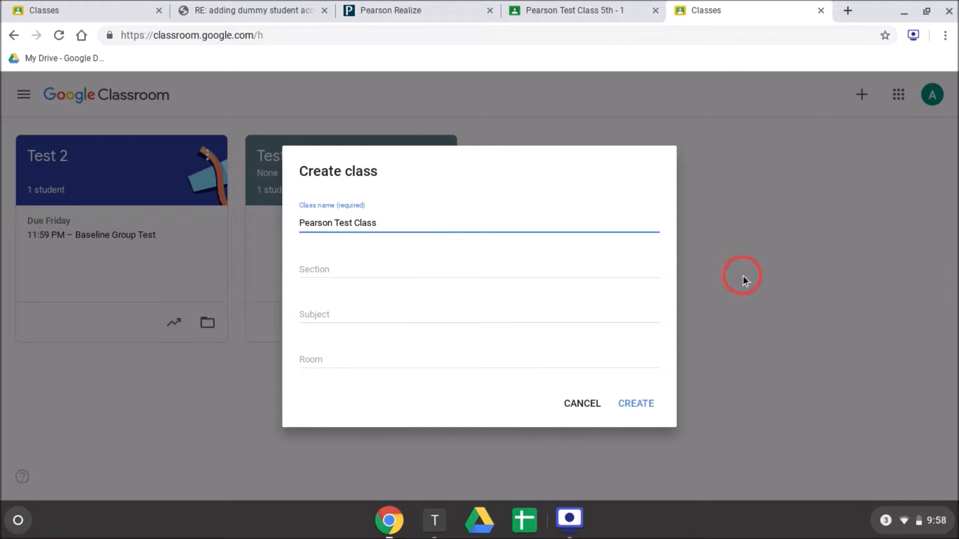
click(336, 270)
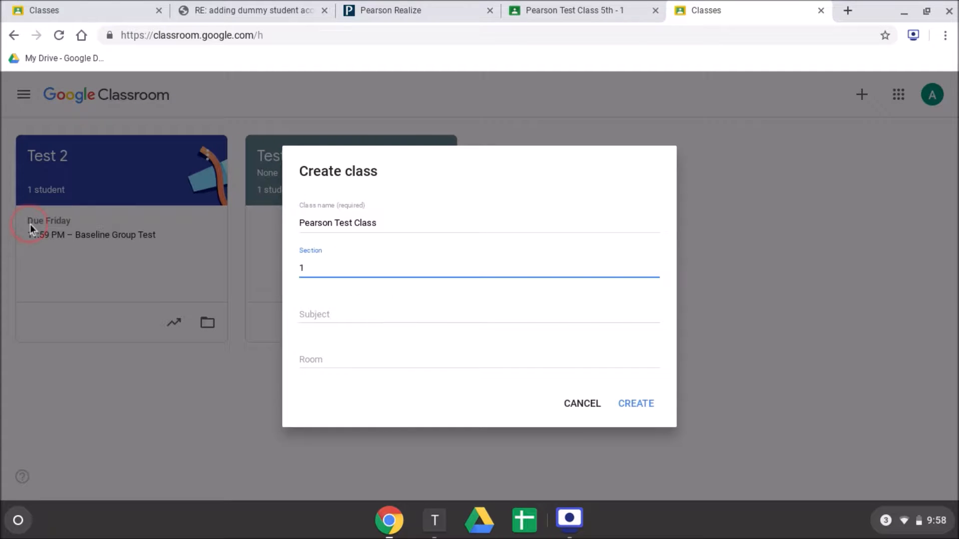
click(344, 324)
text(E)
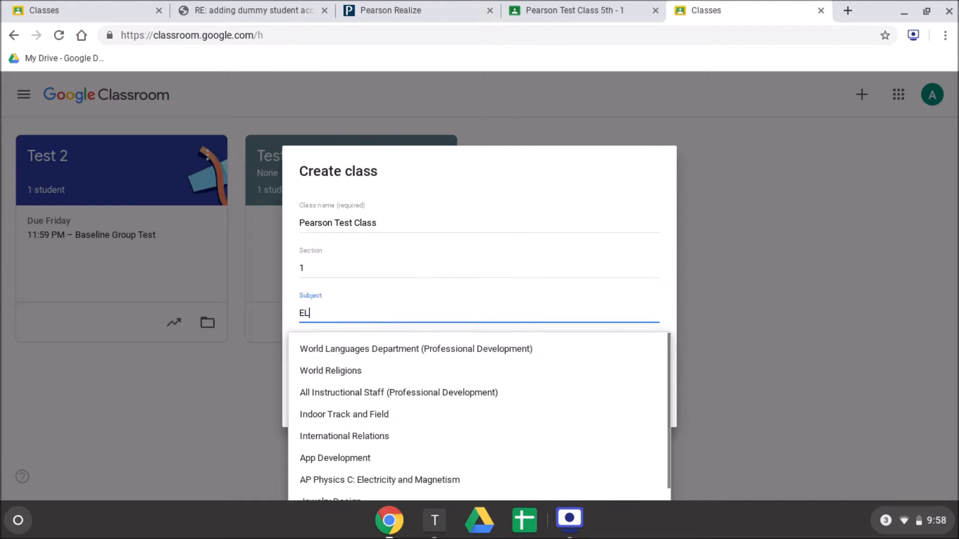
key(BackSpace)
text(Rea)
click(336, 393)
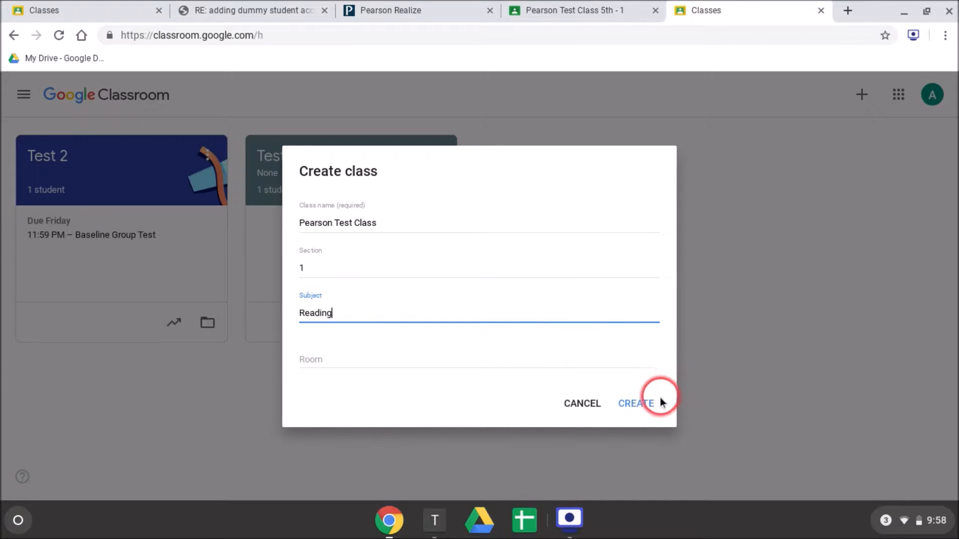
click(643, 402)
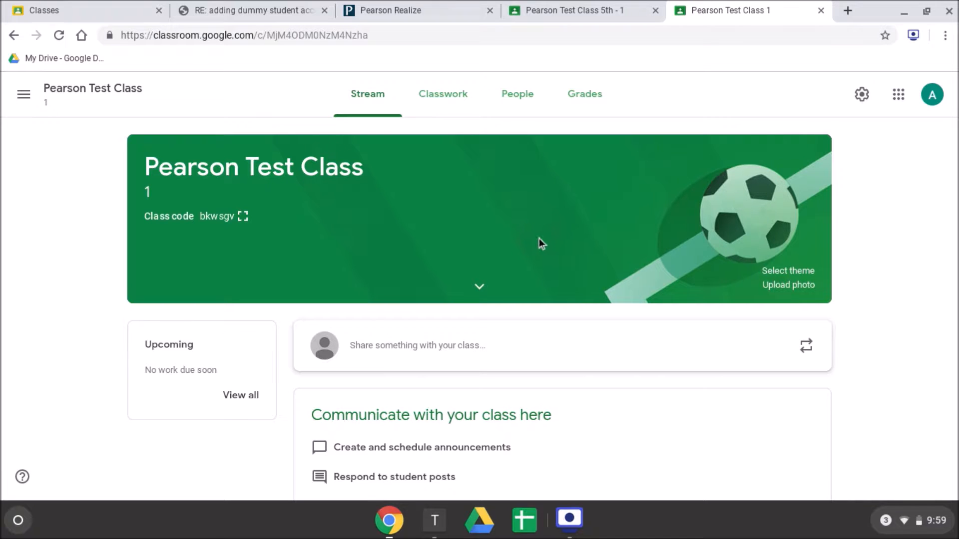
- Enlarge the class code of Pearson Test Class, copy it and close the enlarged display
click(243, 217)
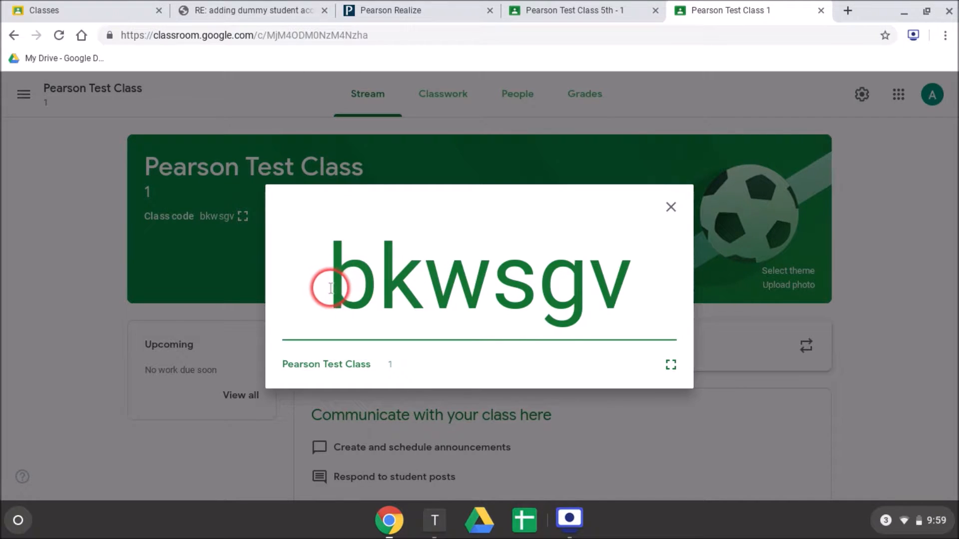
drag(330, 290, 615, 295)
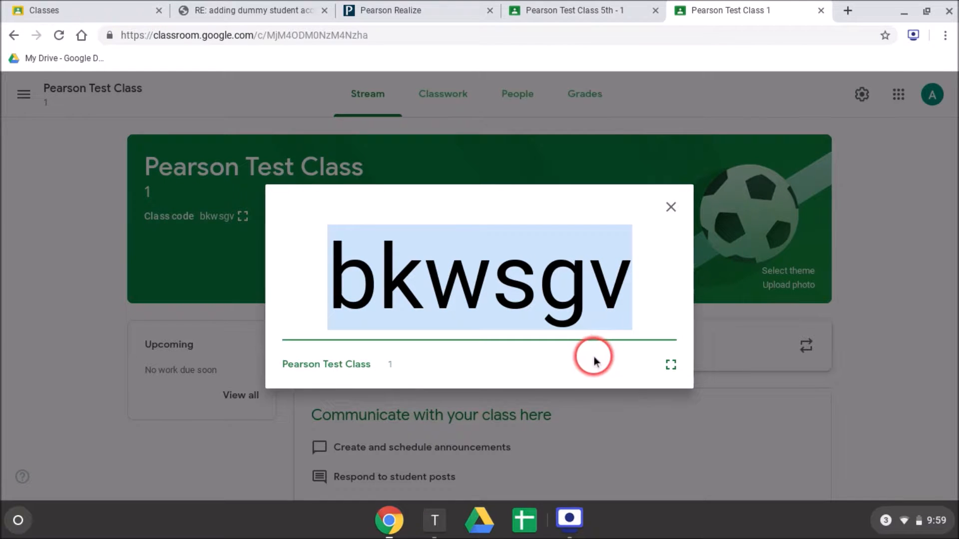
click(756, 444)
- In the student's incognito window, join Pearson Test Class by entering the copied class code
key(alt+Tab)
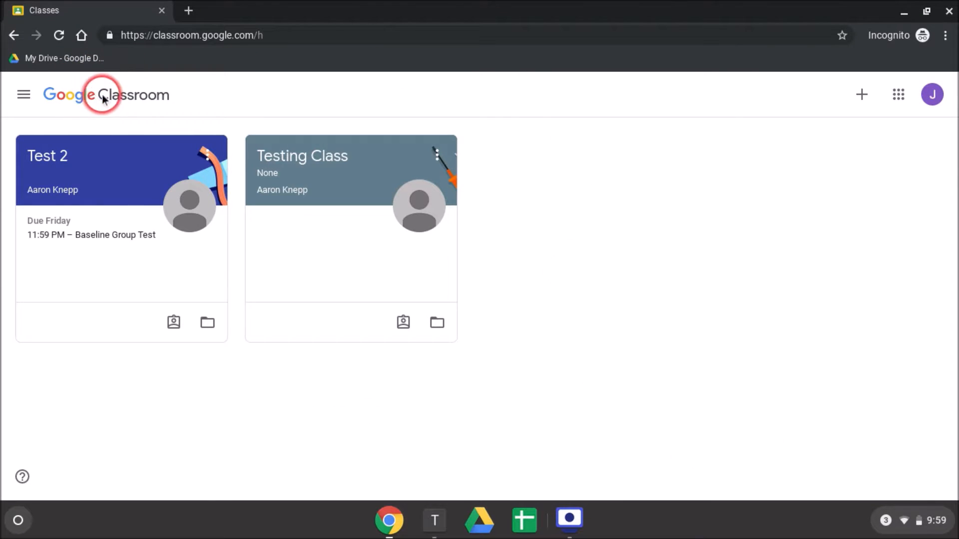
click(858, 100)
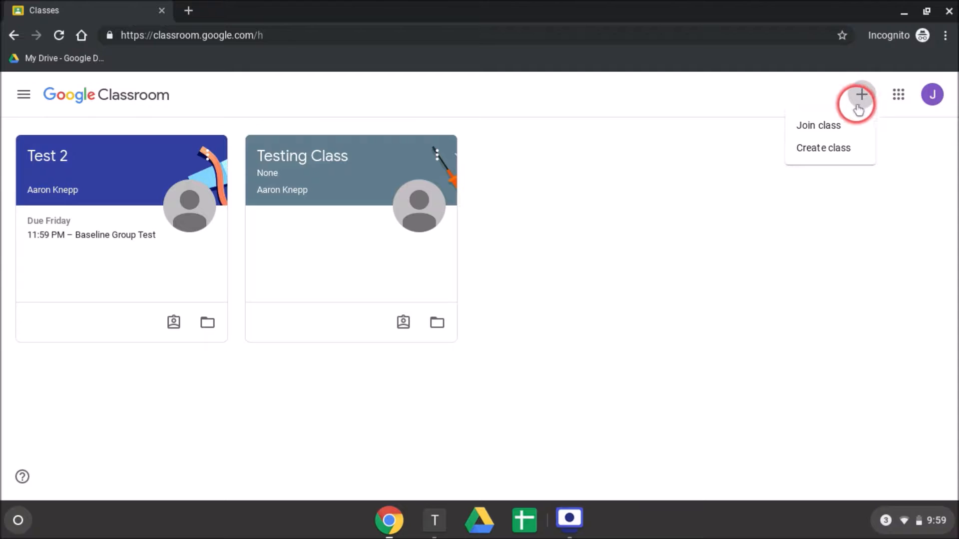
click(855, 126)
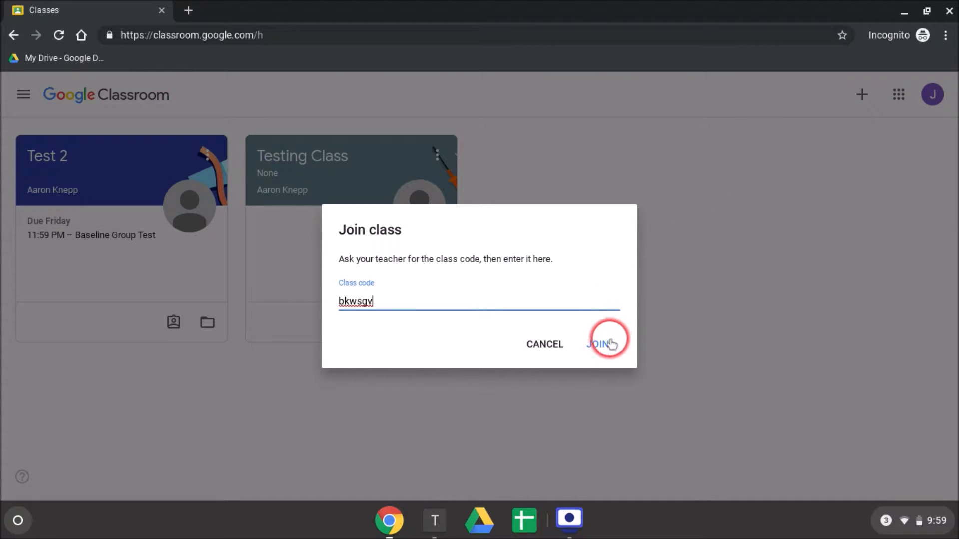
click(599, 344)
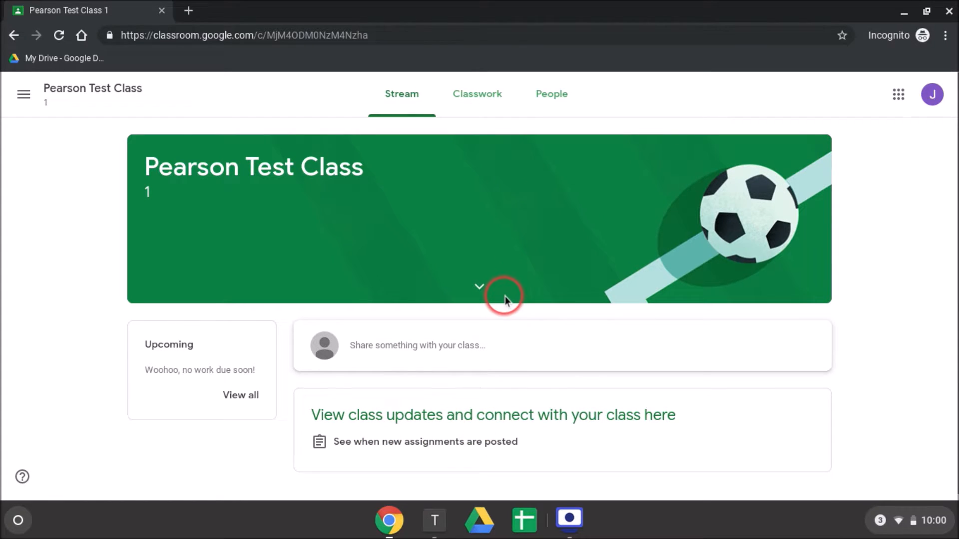
- Return to the teacher's window and start connecting Google classes in Pearson Realize
key(alt+Tab)
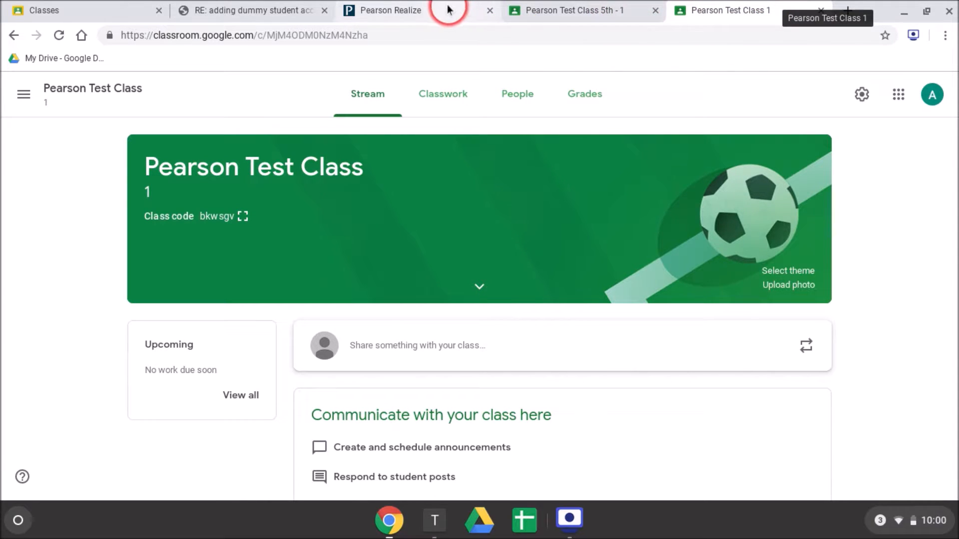
click(426, 11)
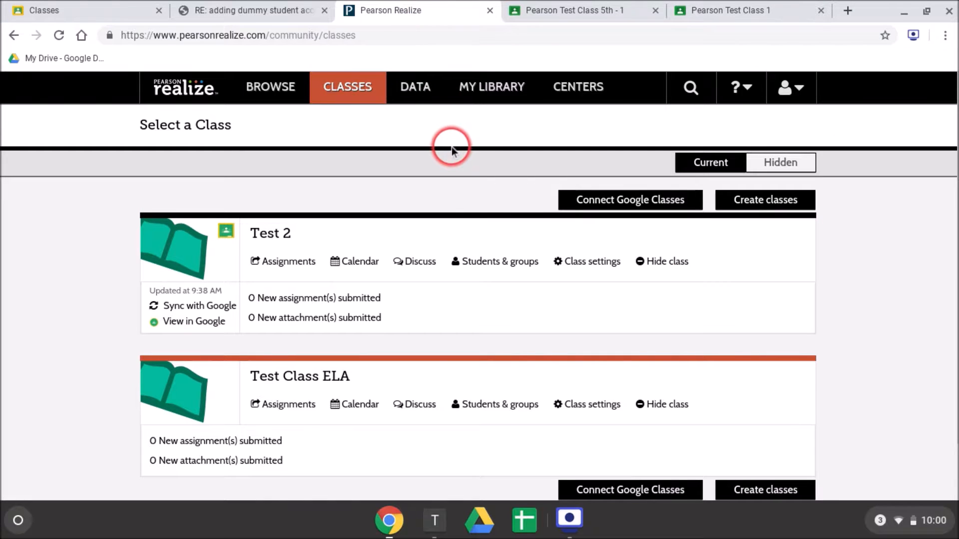
click(590, 207)
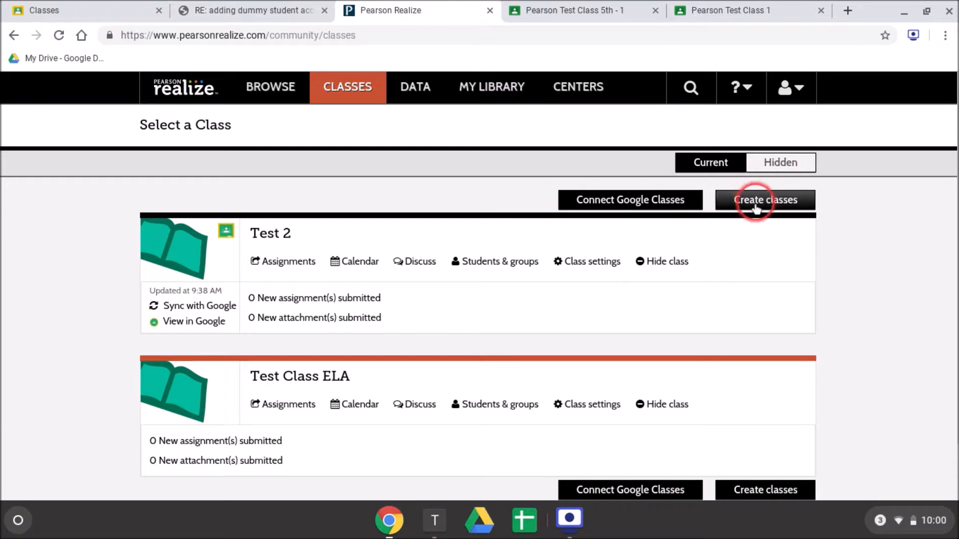
click(659, 202)
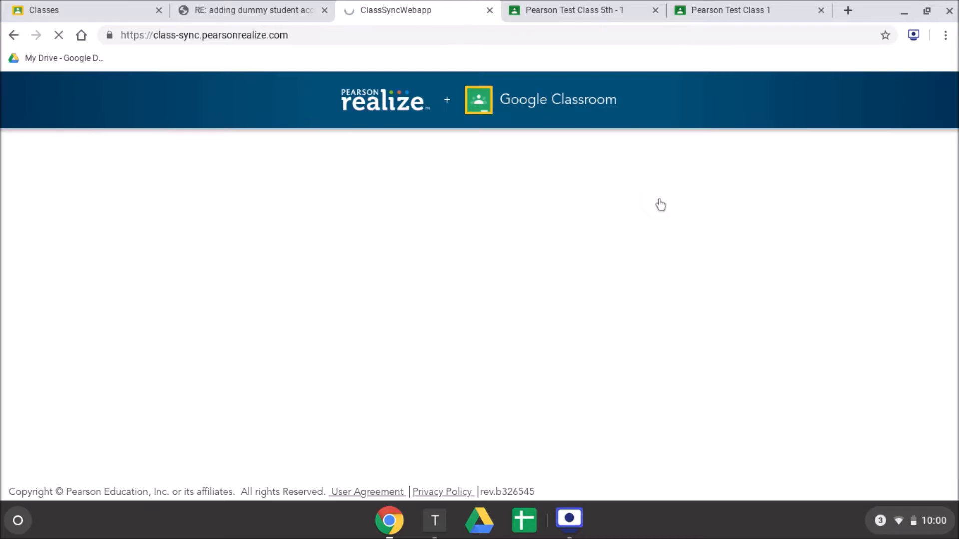
click(660, 204)
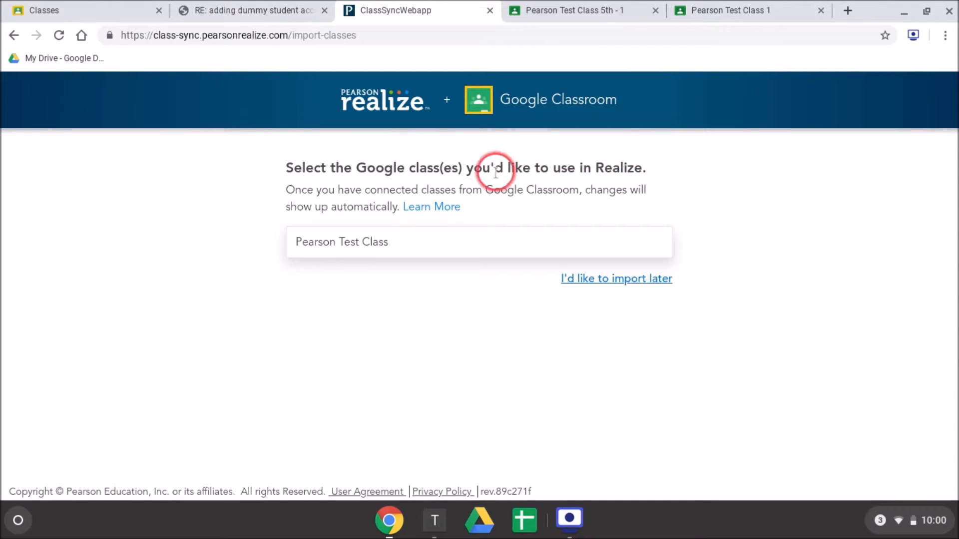
- Connect Pearson Test Class with the programs enVisionmath2.0 Common Core Grade 5 2016 and Reading Street Common Core Grade 5, and return to the class list
click(368, 245)
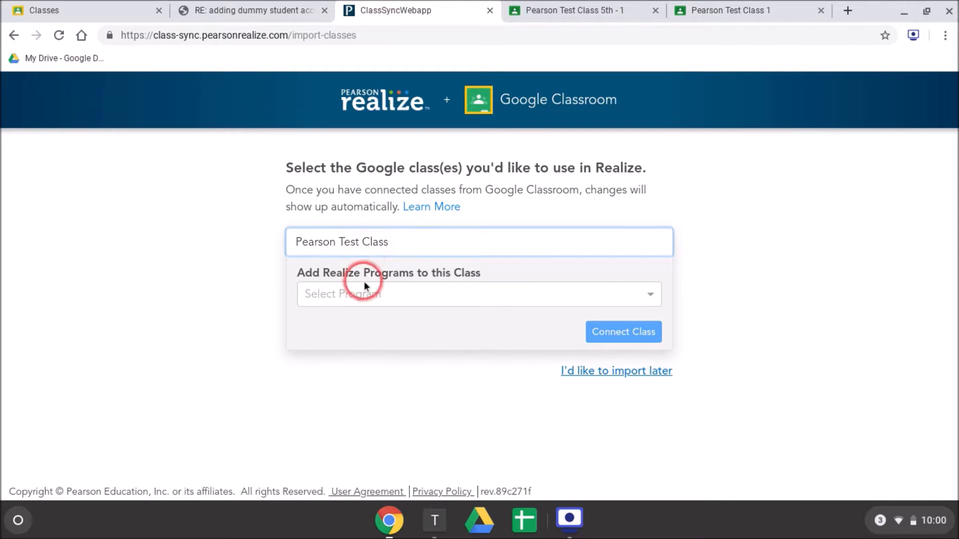
click(366, 295)
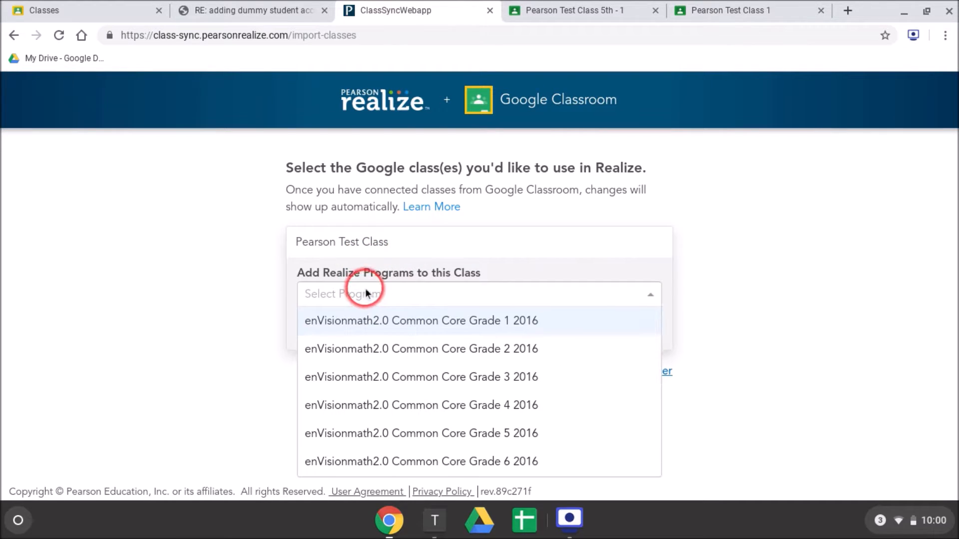
scroll(389, 320, down, 3)
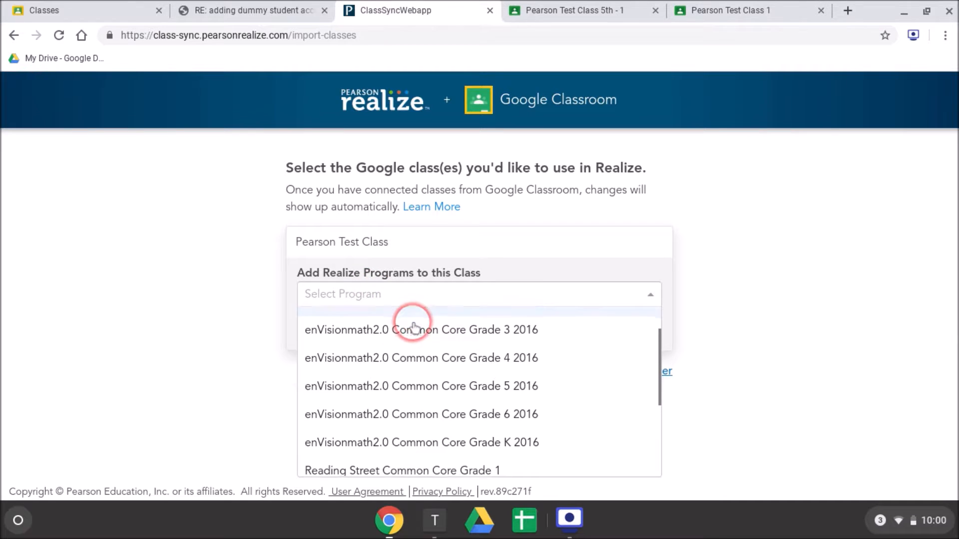
click(431, 366)
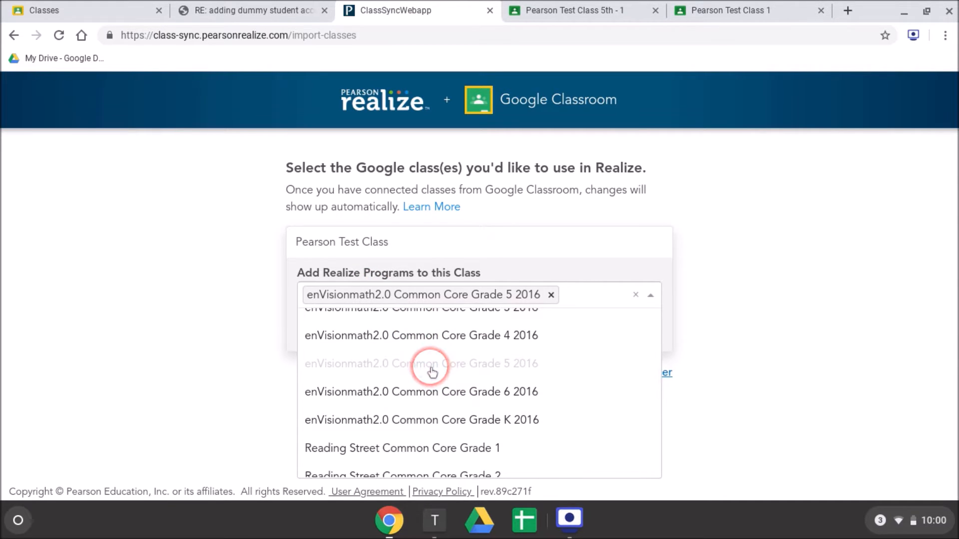
scroll(433, 372, down, 3)
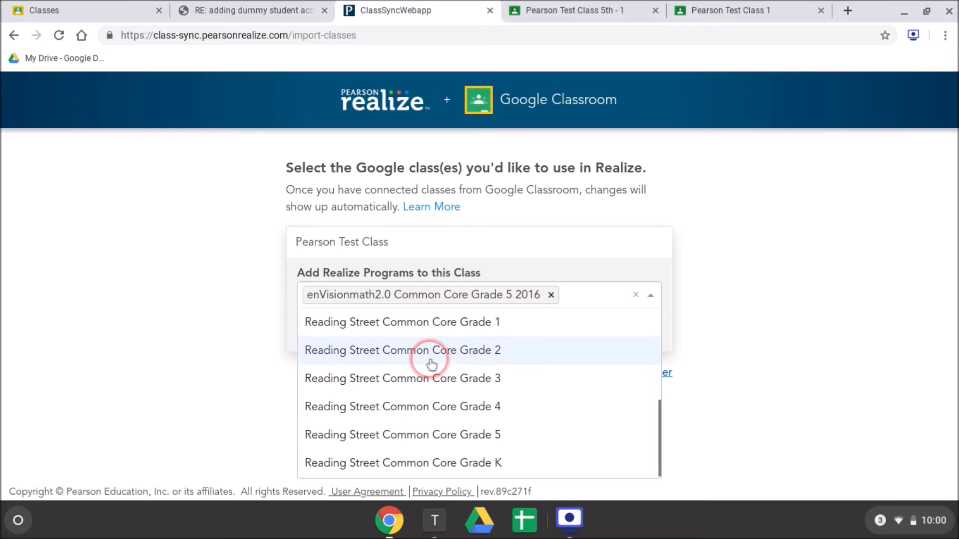
click(413, 435)
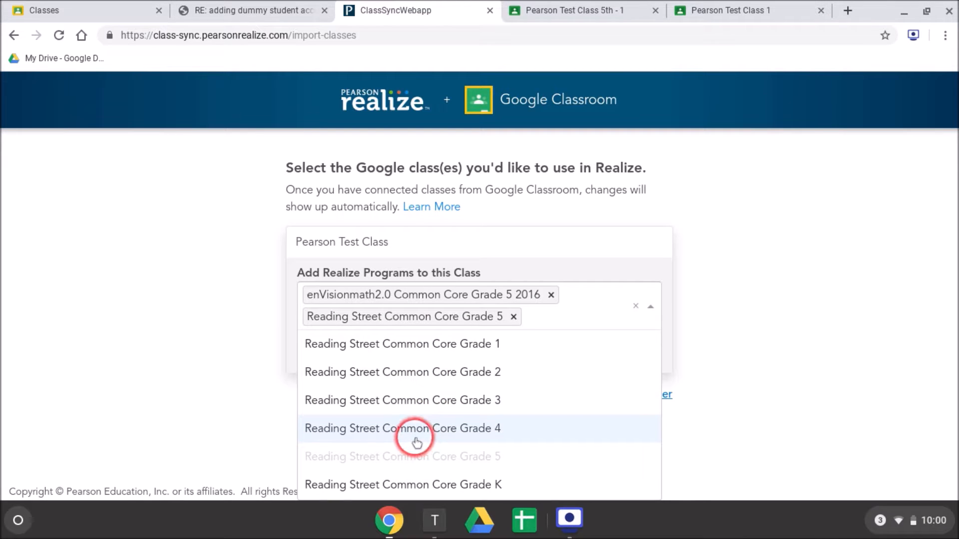
click(214, 349)
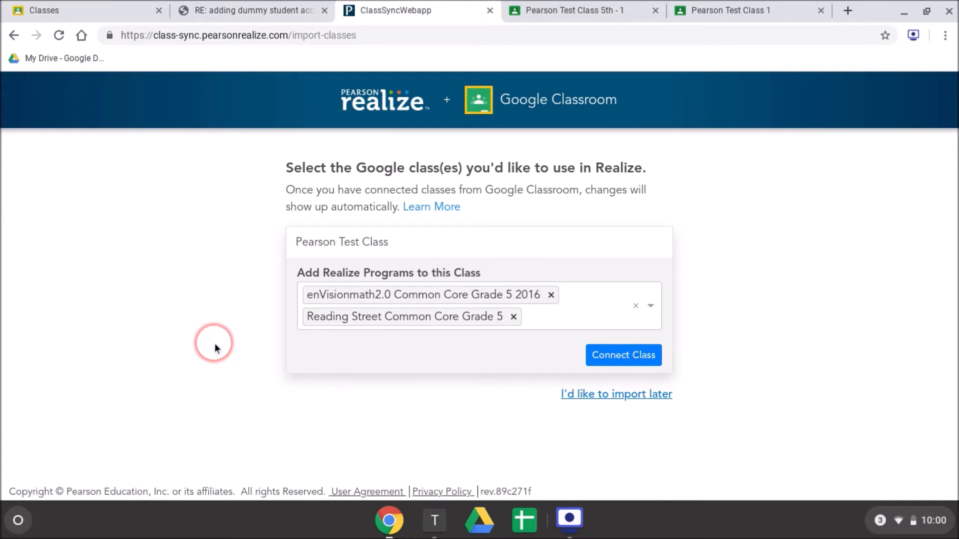
click(609, 361)
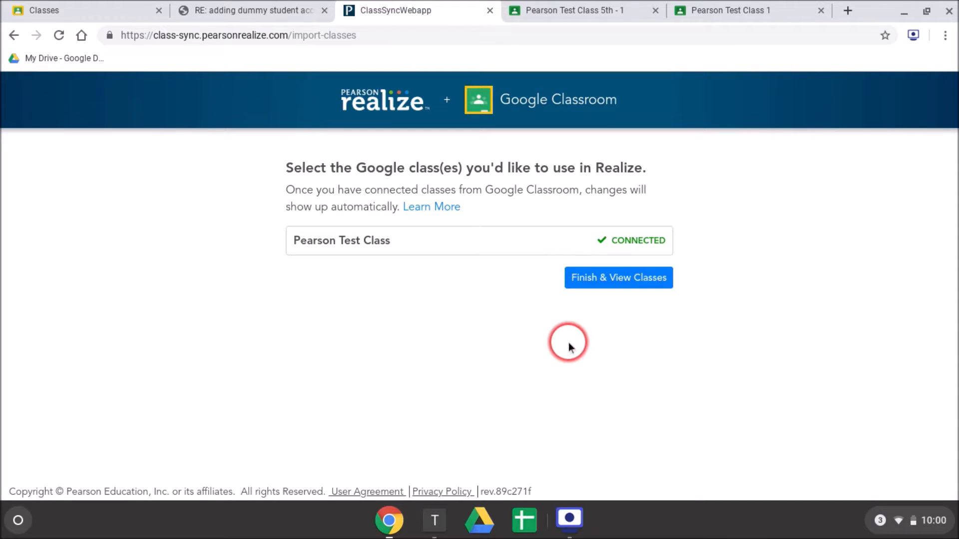
click(589, 291)
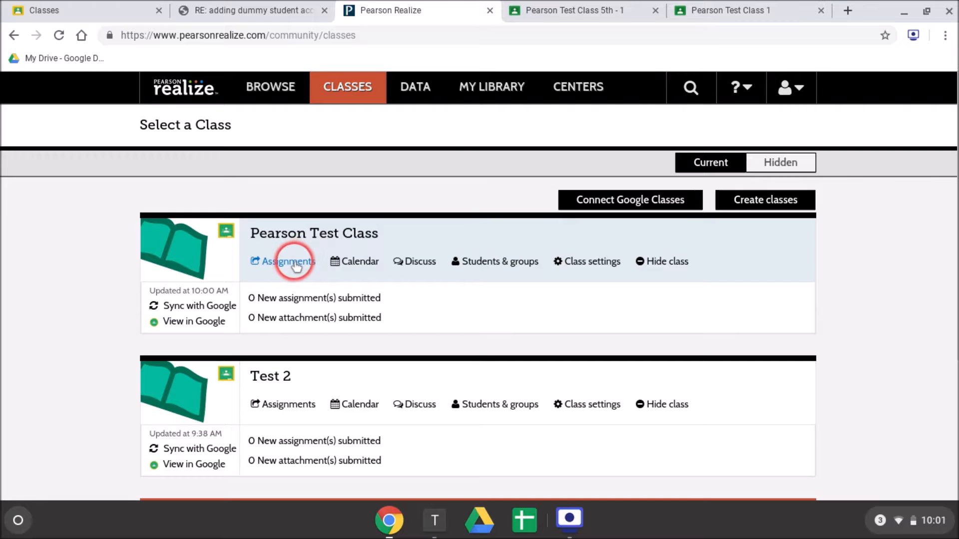
- View the students of Pearson Test Class and open the enVisionmath2.0 Common Core Grade 5 2016 program from the class's assignments
click(513, 262)
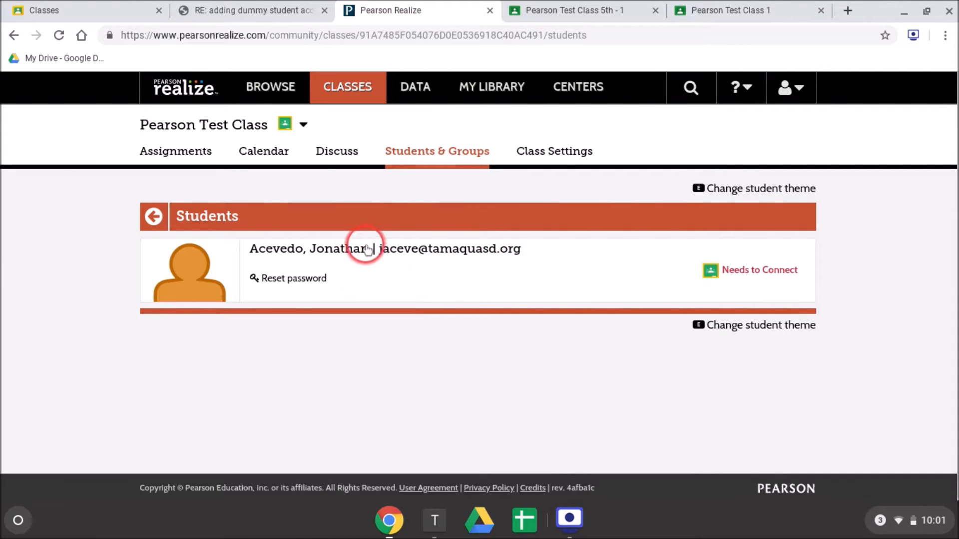
click(181, 153)
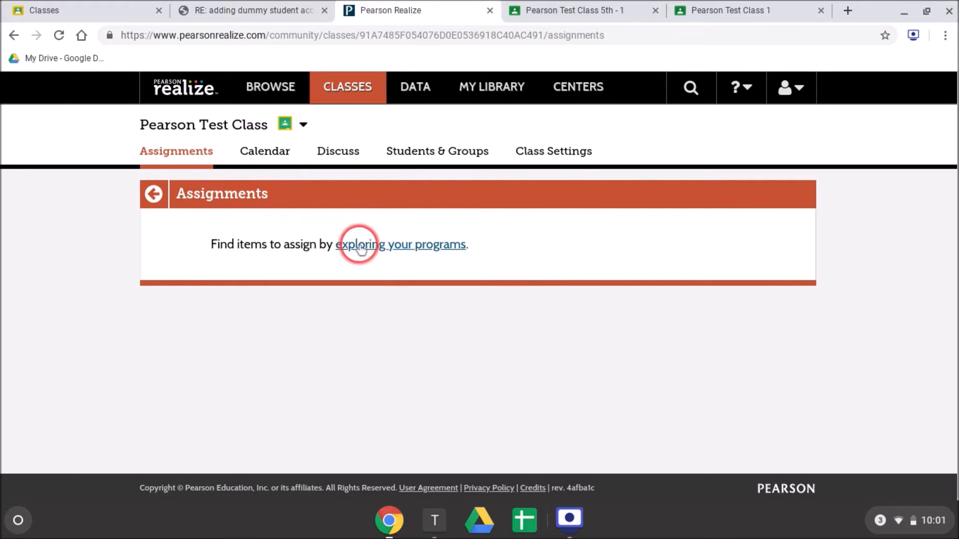
click(374, 251)
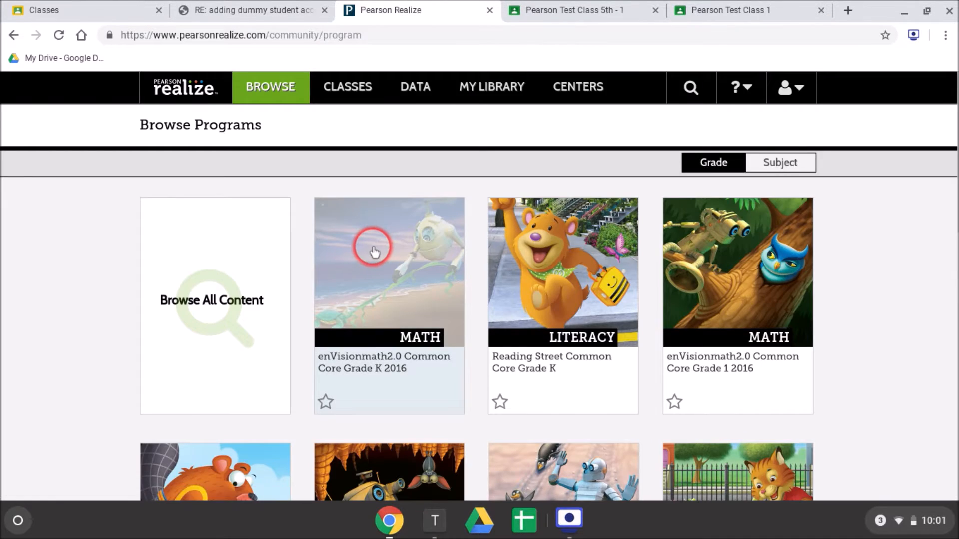
scroll(546, 251, down, 5)
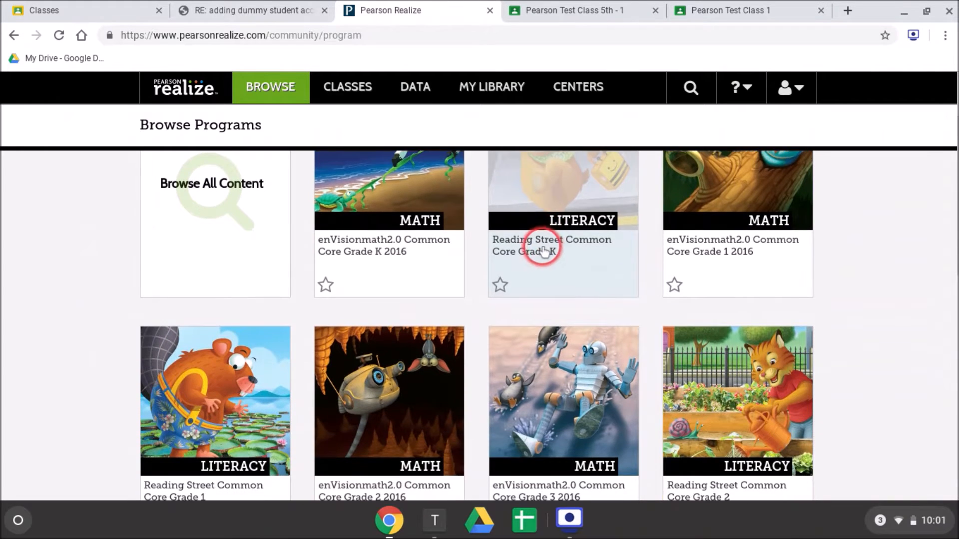
scroll(531, 252, down, 3)
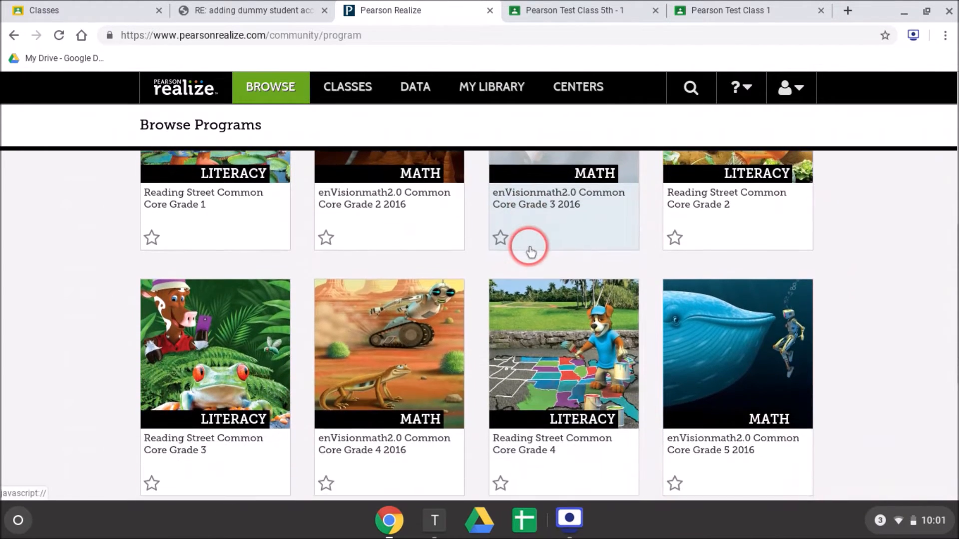
scroll(529, 247, down, 1)
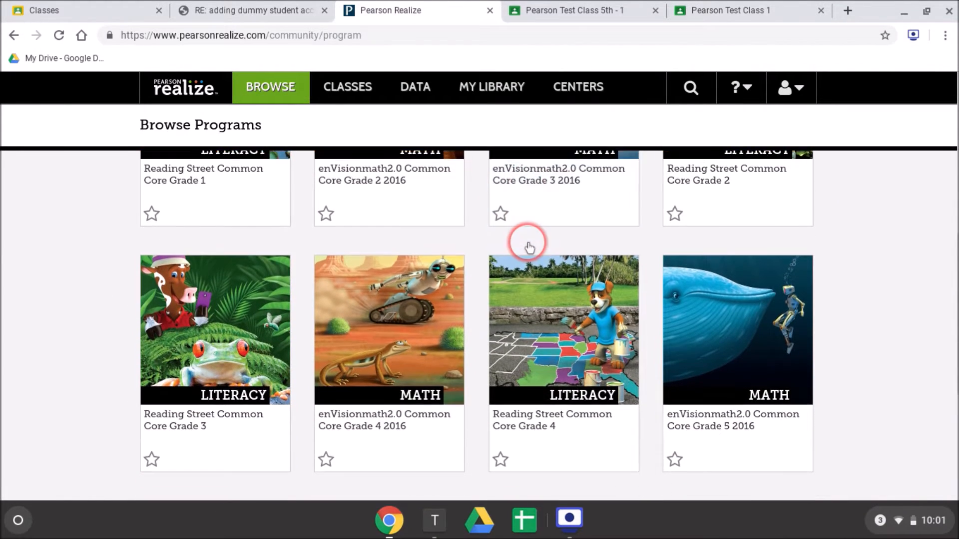
click(757, 367)
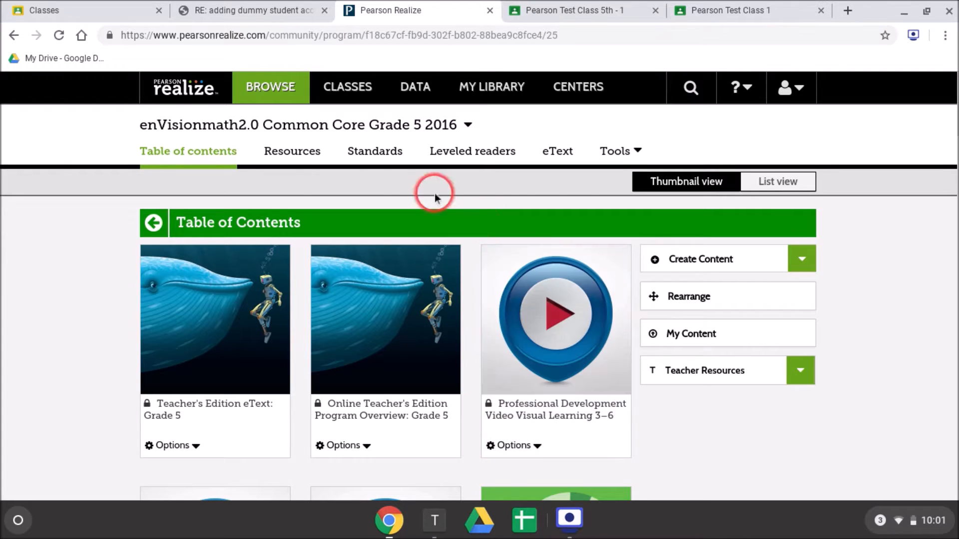
- Start assigning the Online Placement Test from the program's table of contents
scroll(82, 207, down, 2)
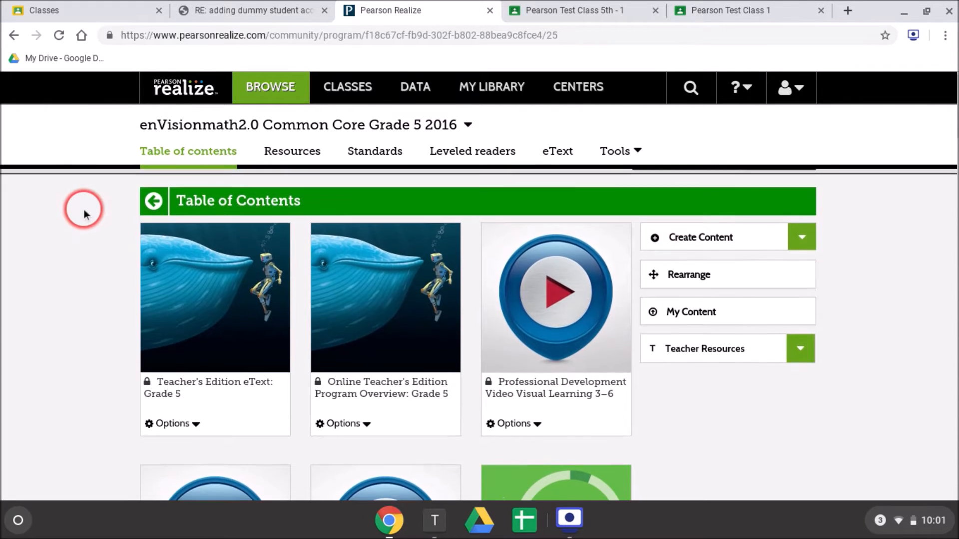
scroll(85, 219, down, 4)
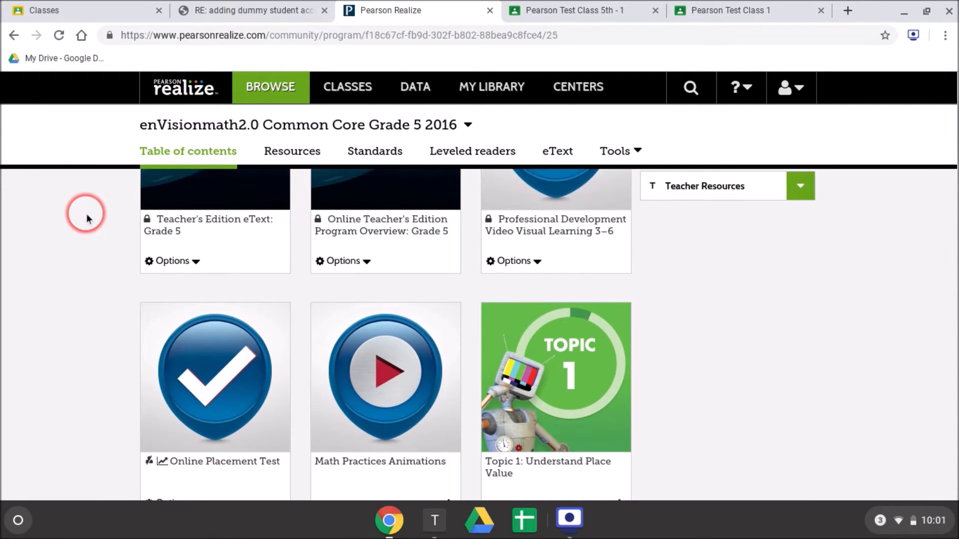
scroll(86, 214, down, 3)
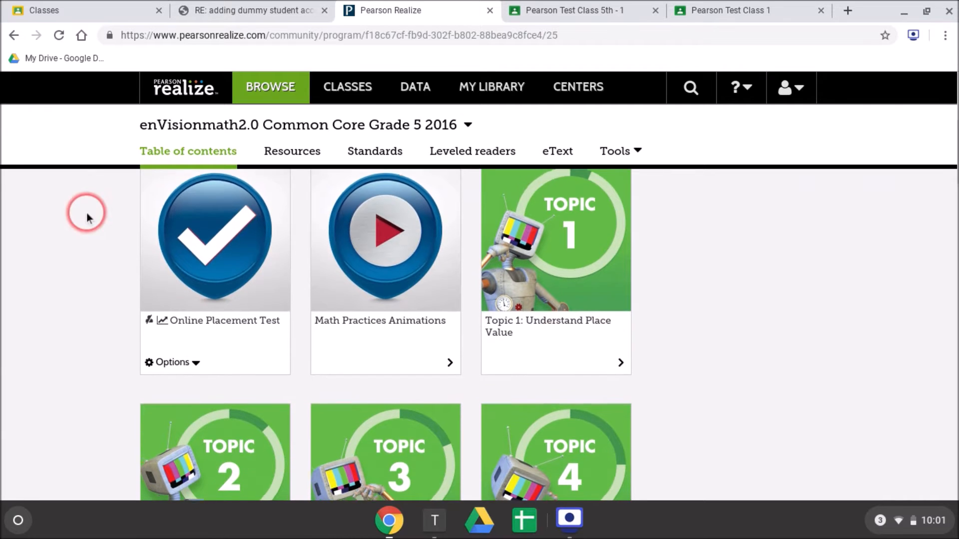
click(199, 344)
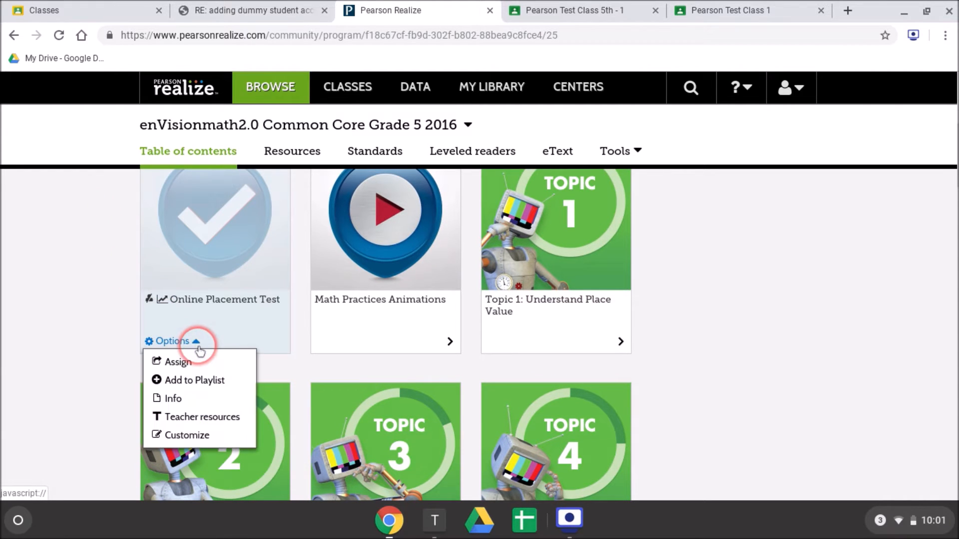
click(185, 362)
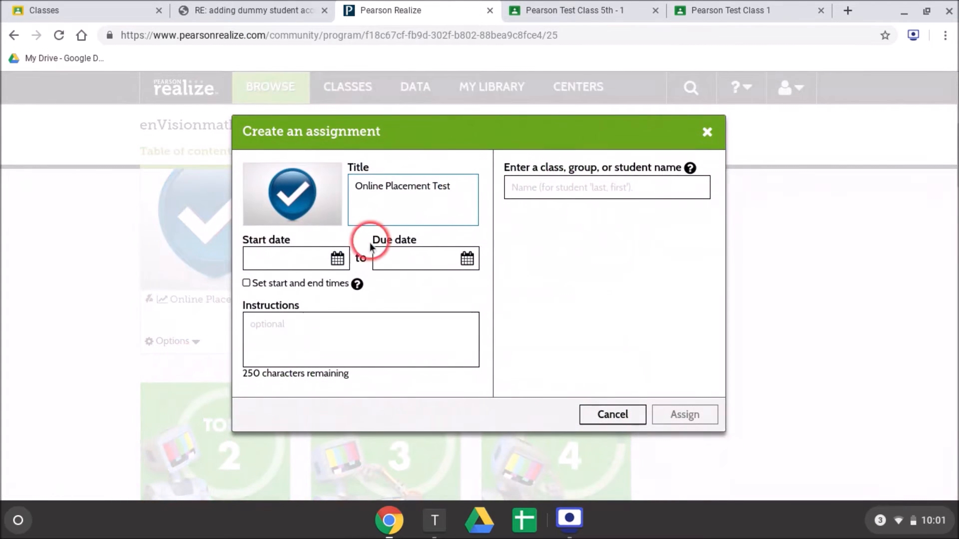
- Set the assignment's start date to 09/03/2019 and its due date to 09/06/2019
click(344, 262)
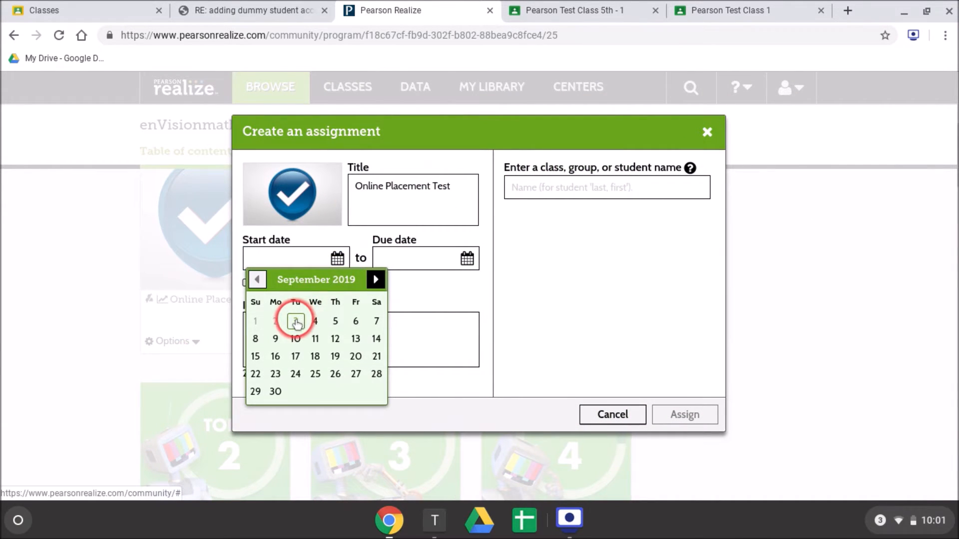
click(298, 321)
click(466, 259)
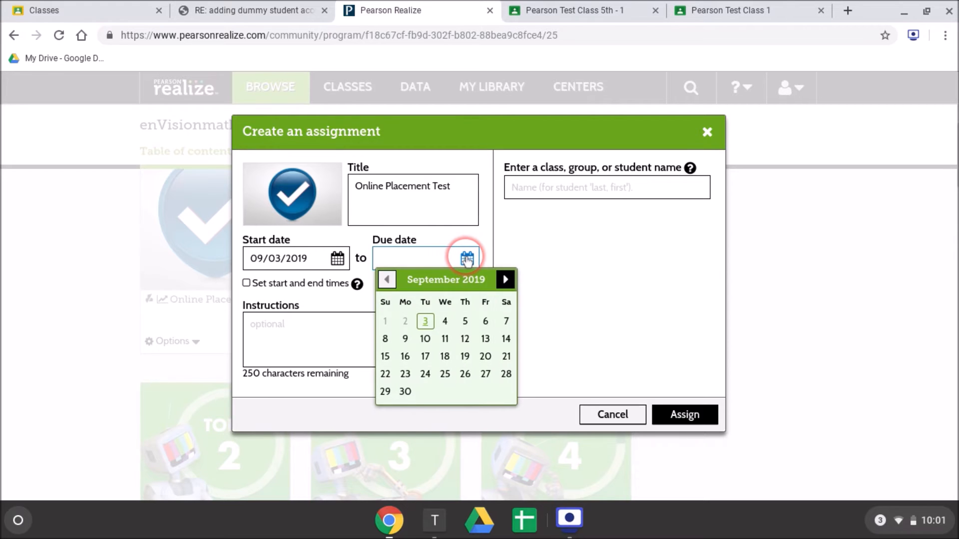
click(485, 322)
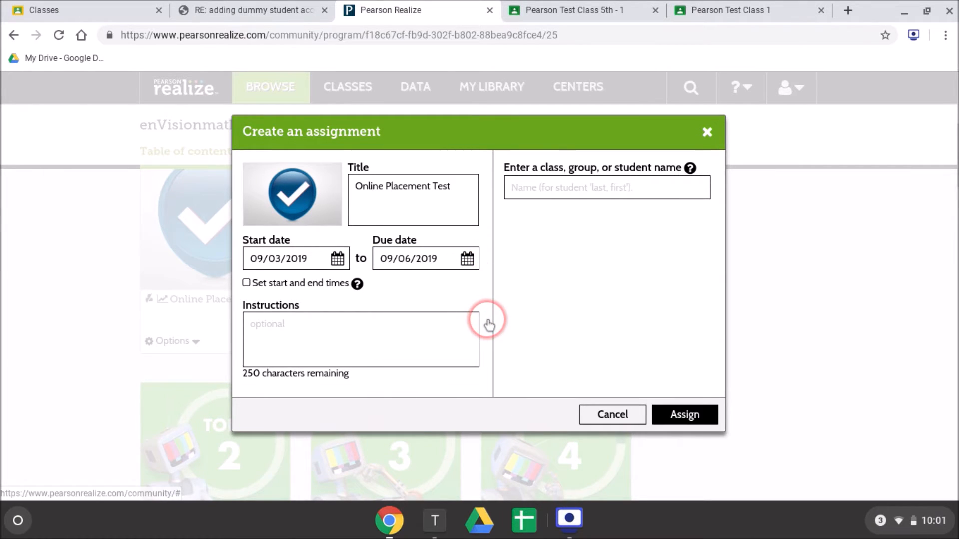
- Add Pearson Test Class as the recipient and assign the Online Placement Test
click(563, 200)
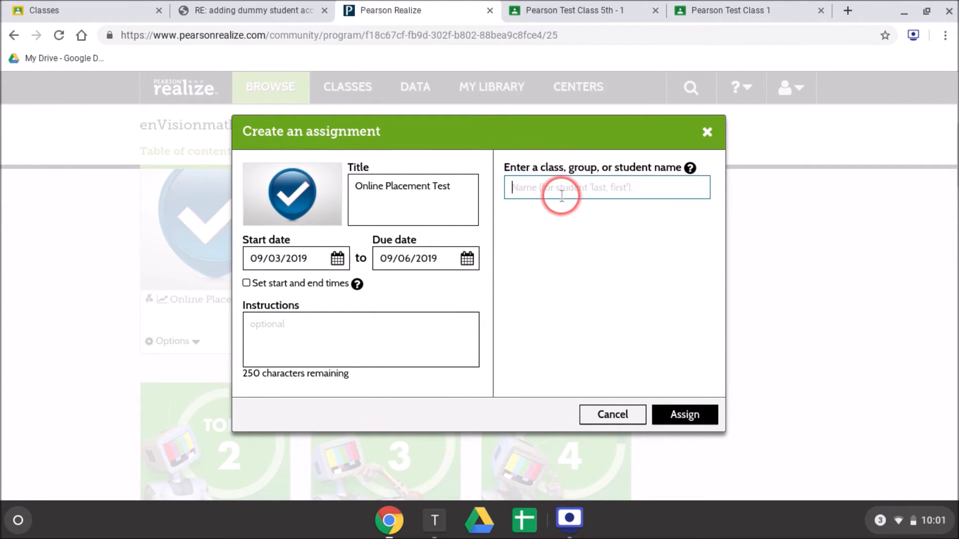
text(pe)
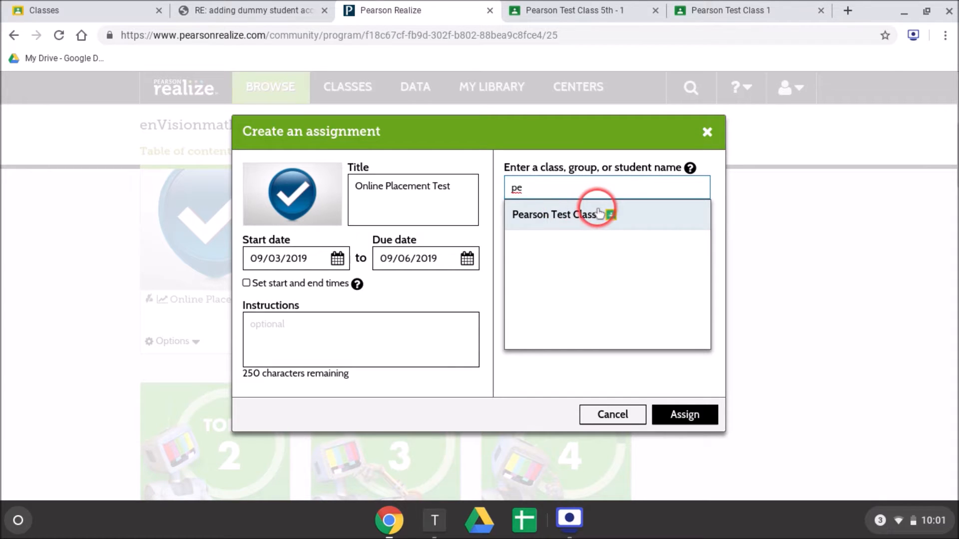
click(563, 218)
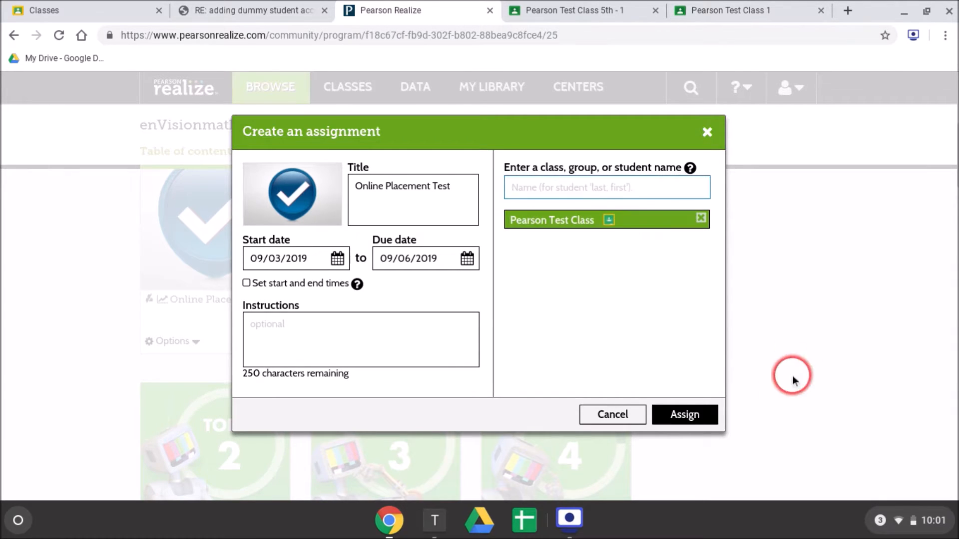
click(693, 424)
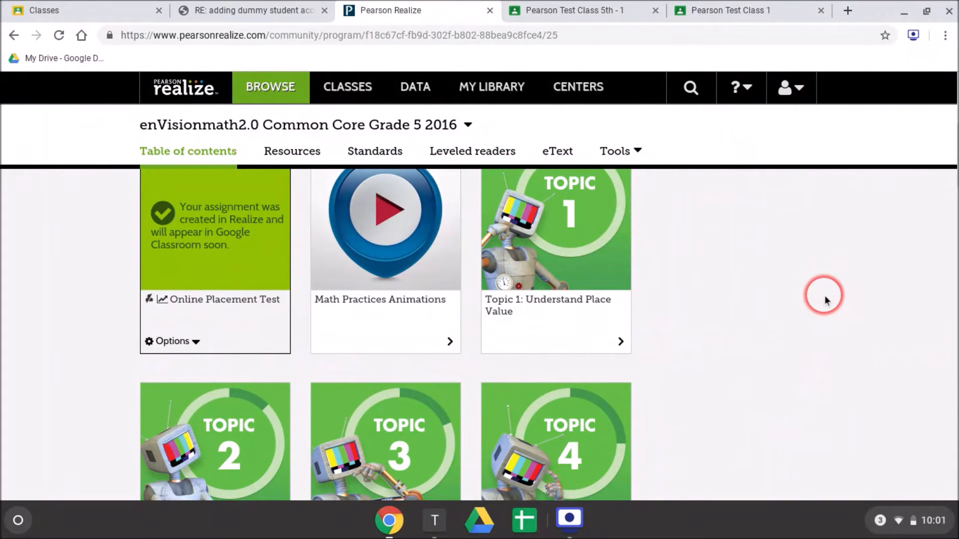
- Check the new assignment in Pearson Test Class, first in Pearson Realize and again in the Google Classroom classwork
click(344, 95)
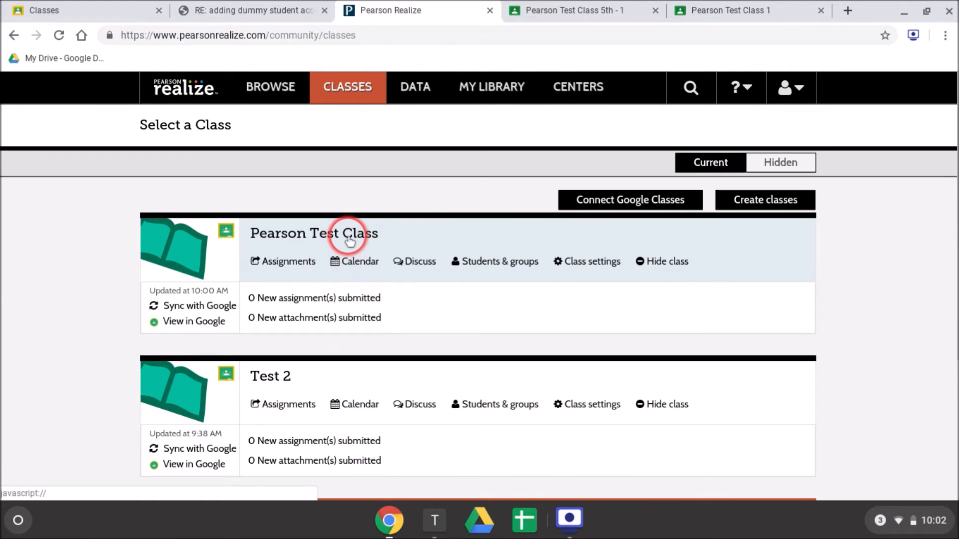
click(348, 239)
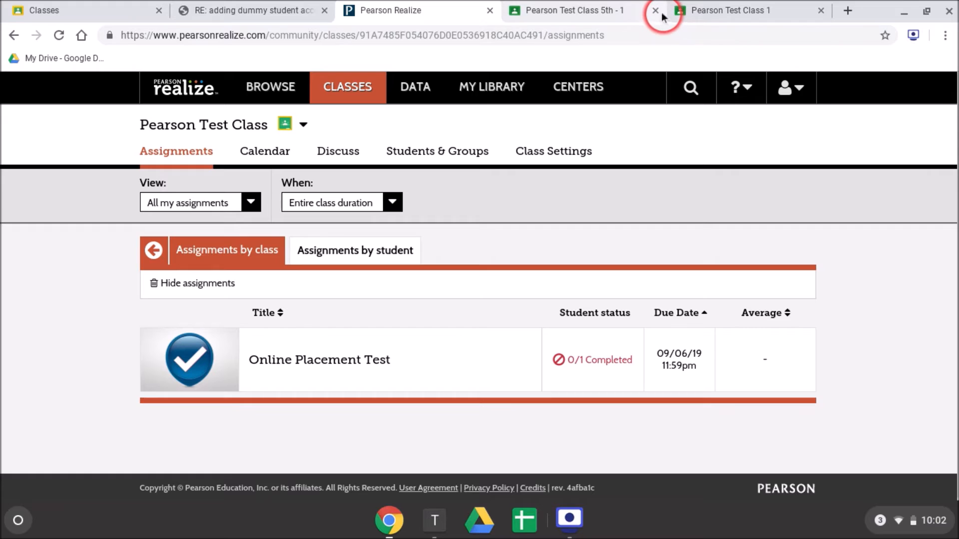
click(692, 12)
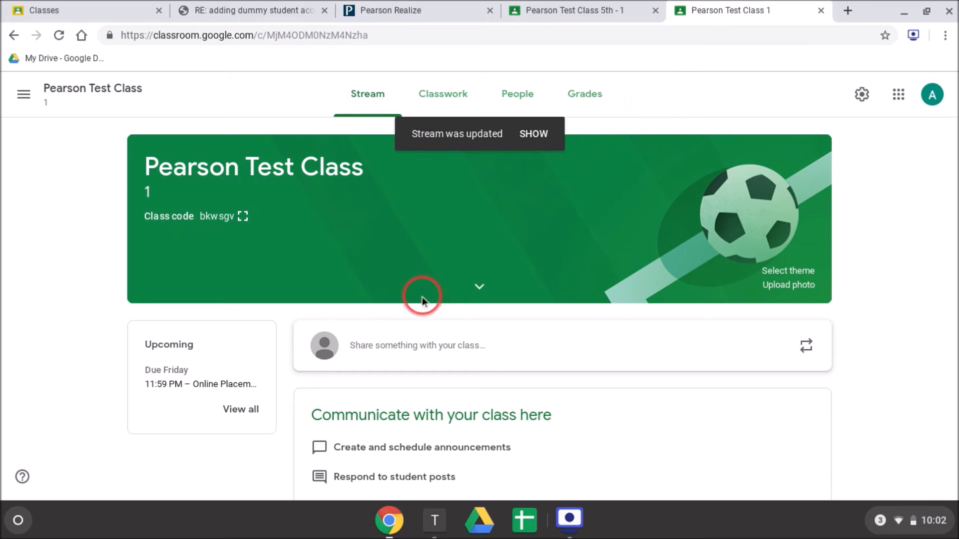
click(462, 102)
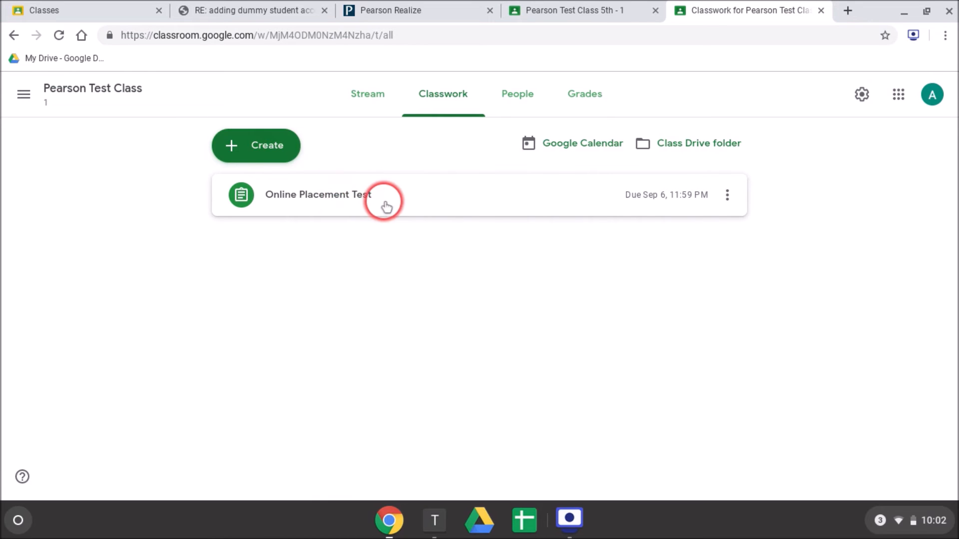
- In the student's incognito window, refresh the class stream, open the Online Placement Test and follow its Pearson Realize link to the Google account choice
key(alt+Tab)
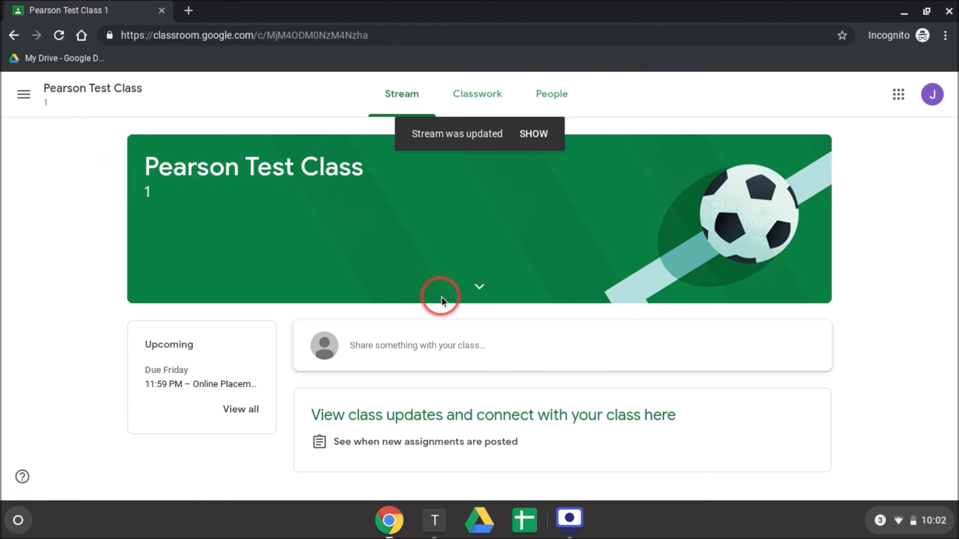
click(59, 36)
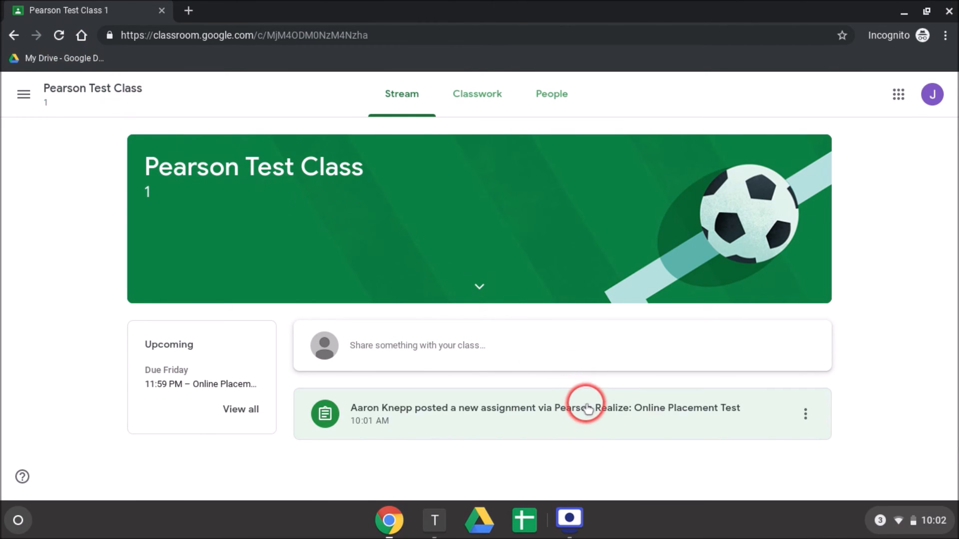
click(589, 415)
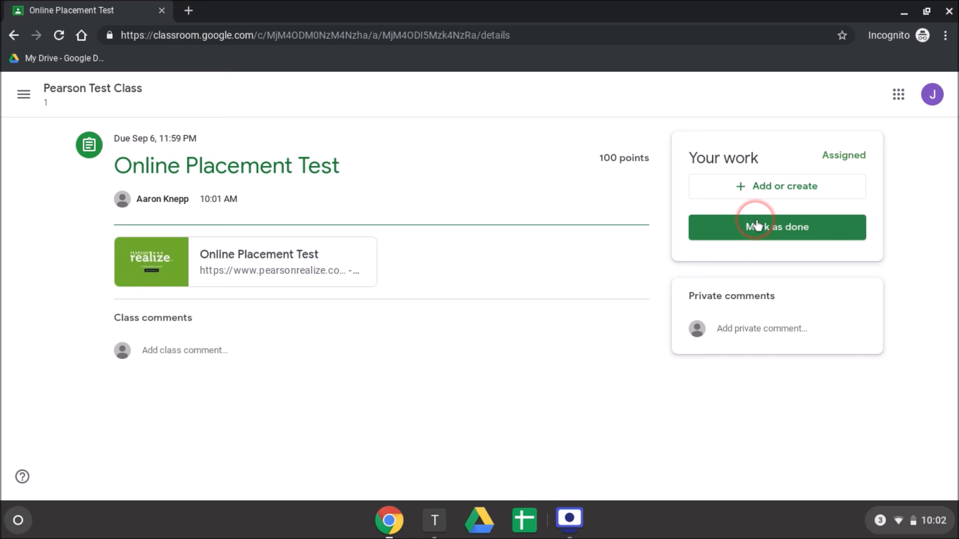
click(318, 264)
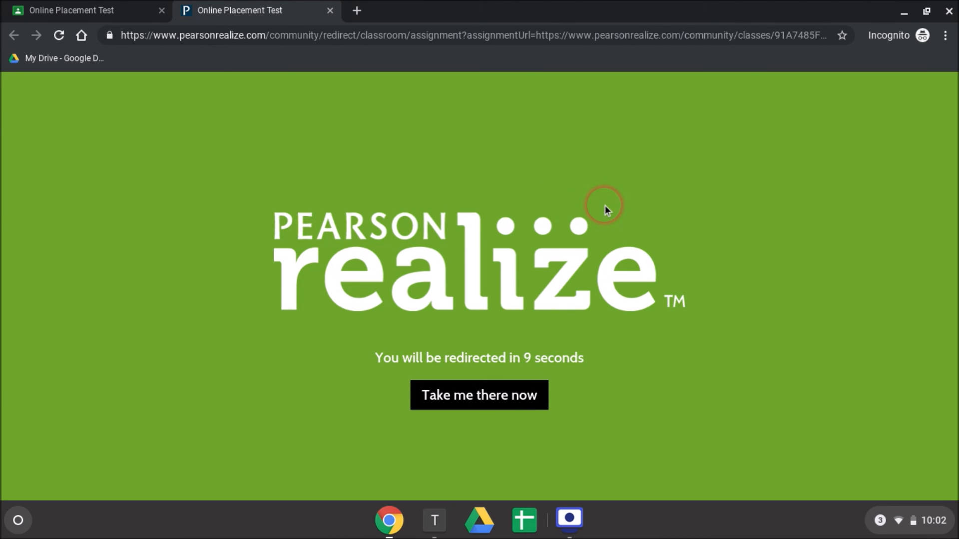
click(505, 394)
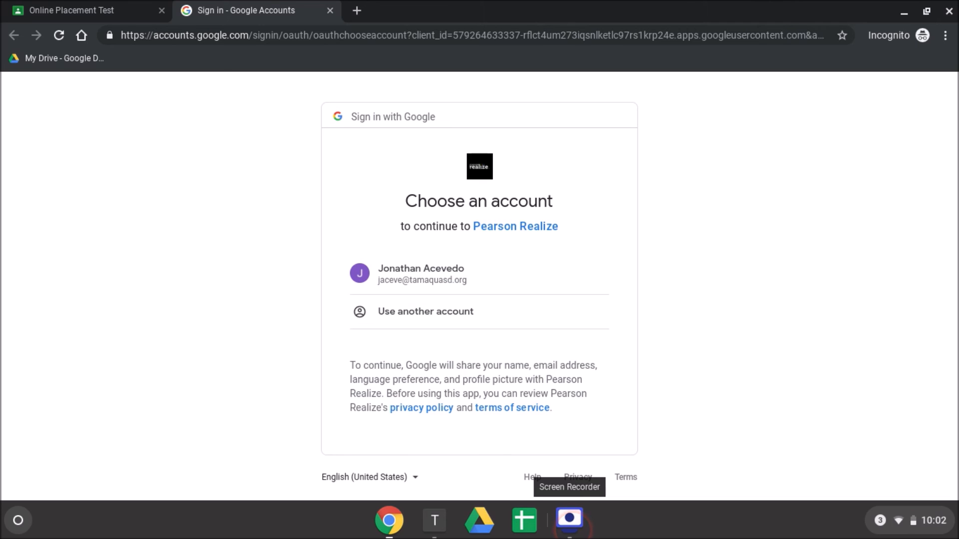
click(684, 392)
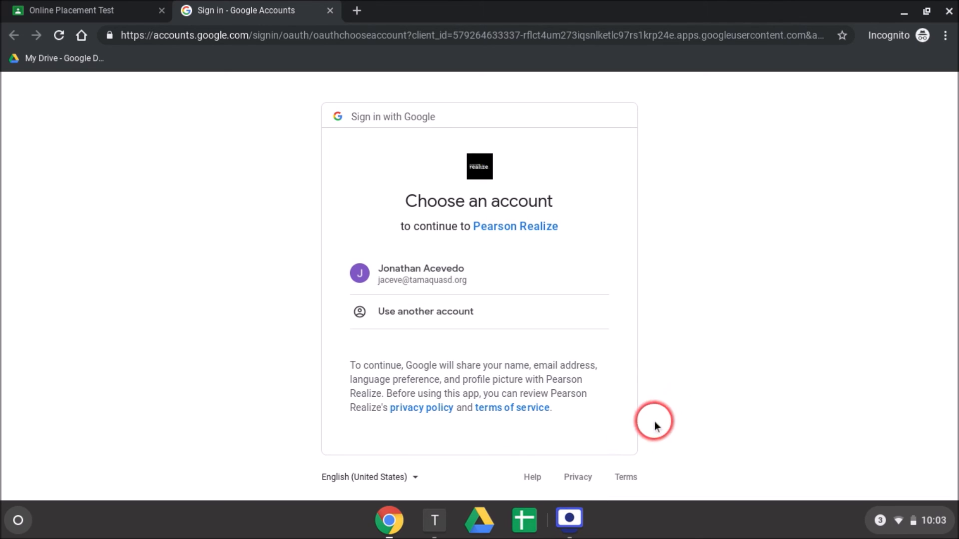